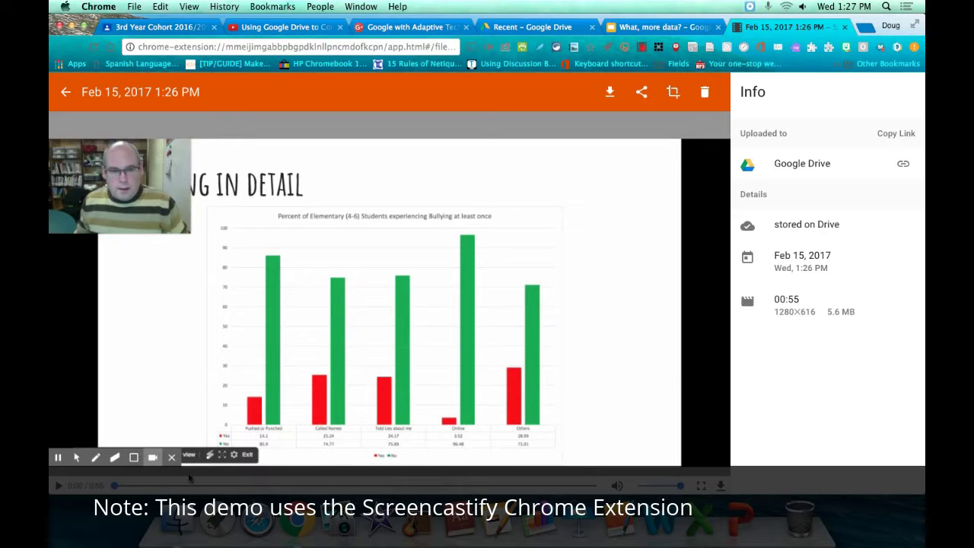
Play back the Feb 15, 2017 1:26 PM recording with raised volume, up to the 'What, more data?' slide.
left_click(54, 485)
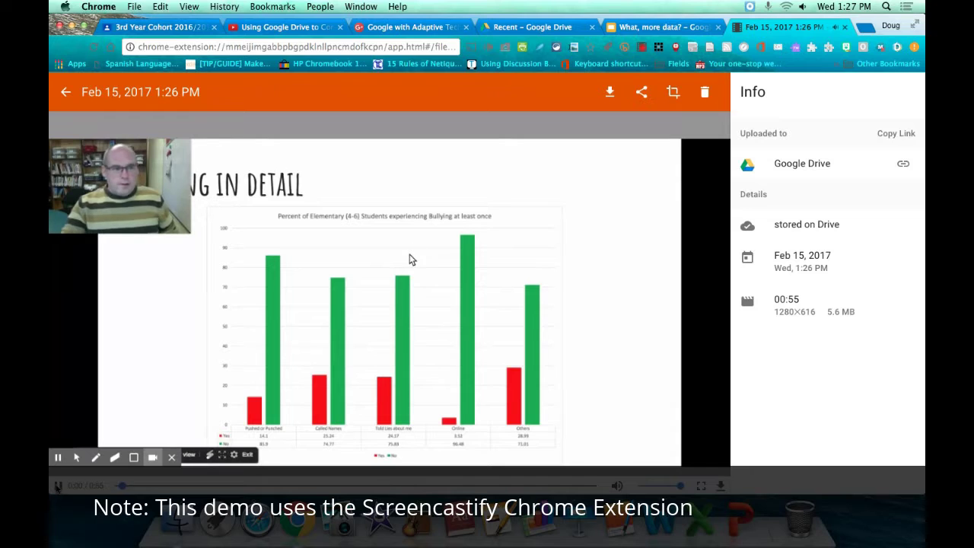
key("XF86AudioRaiseVolume")
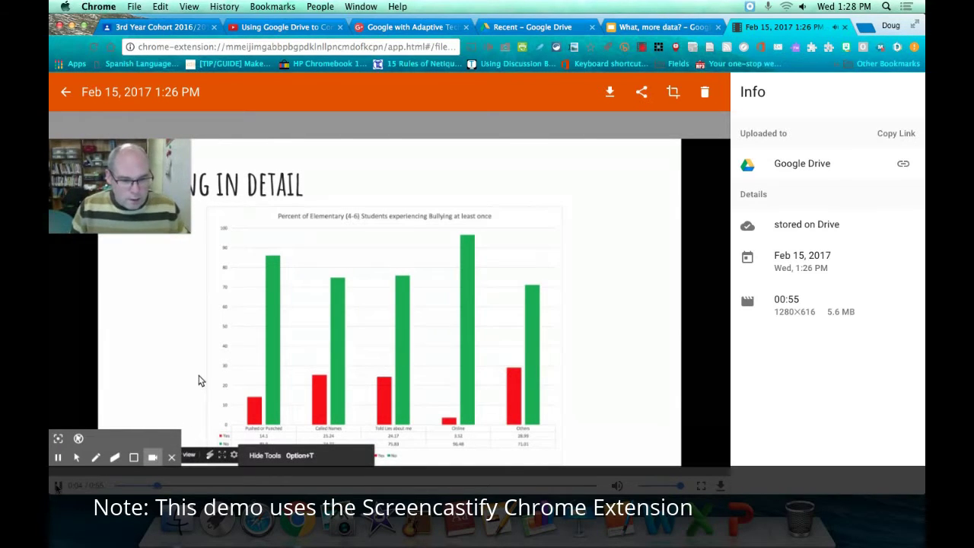
key("XF86AudioRaiseVolume")
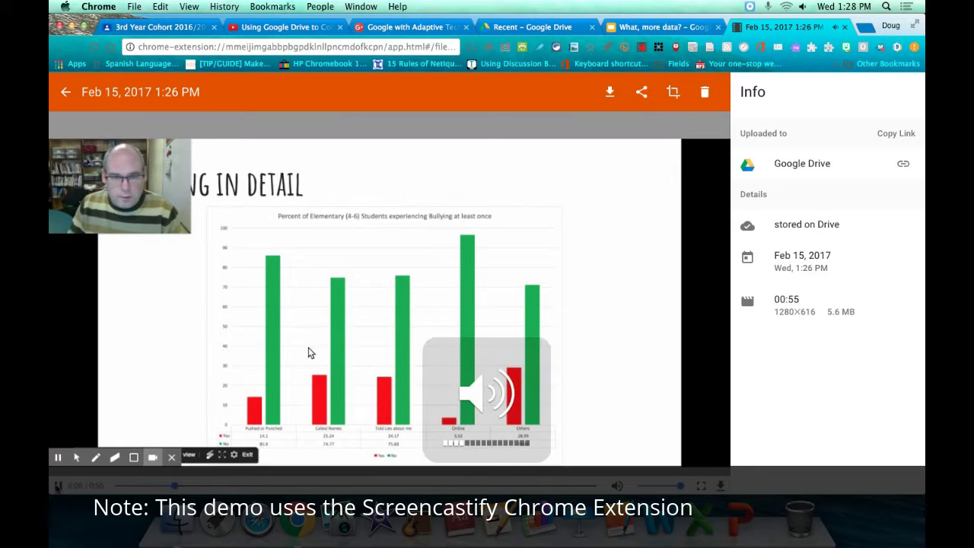
left_click(158, 380)
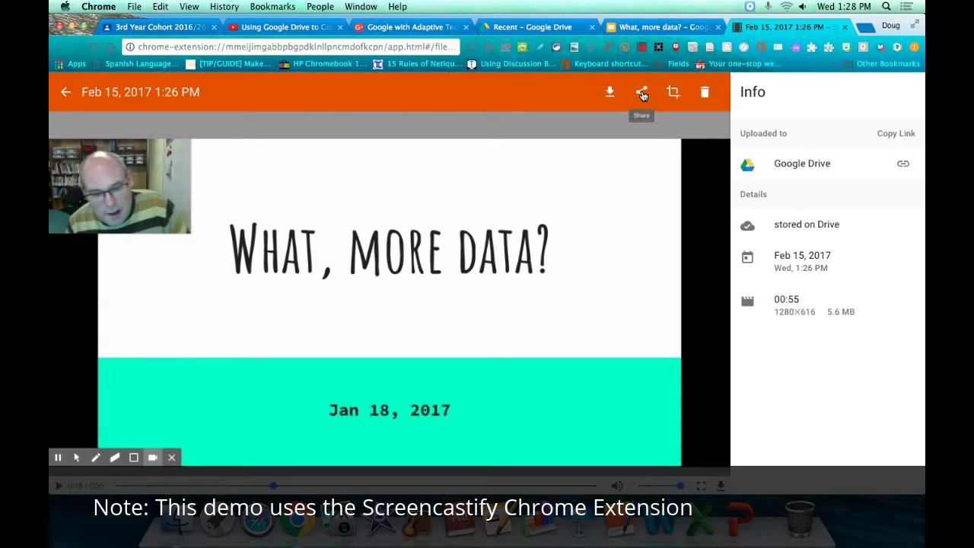
Upload the recording privately to the account's YouTube channel, then open the uploaded video.
left_click(617, 106)
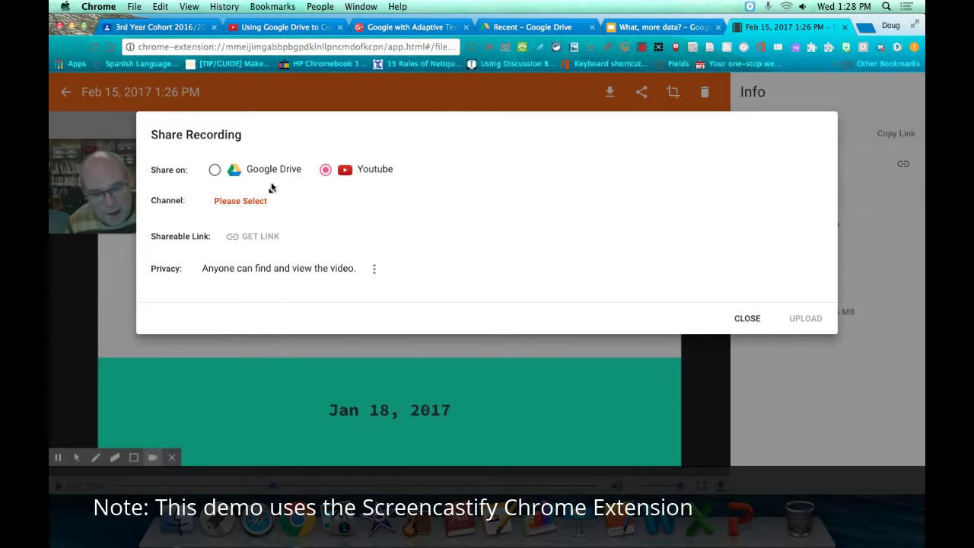
left_click(254, 204)
left_click(279, 212)
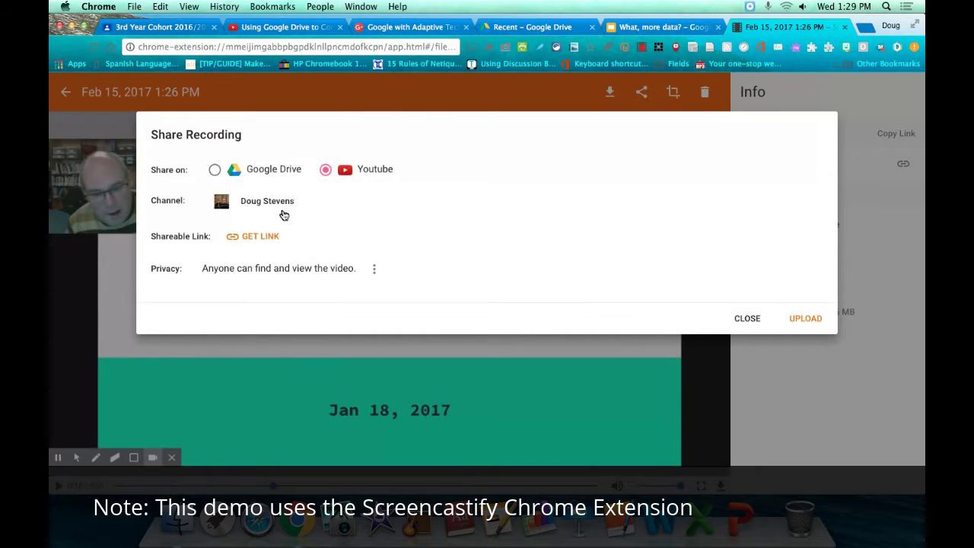
left_click(375, 271)
left_click(193, 343)
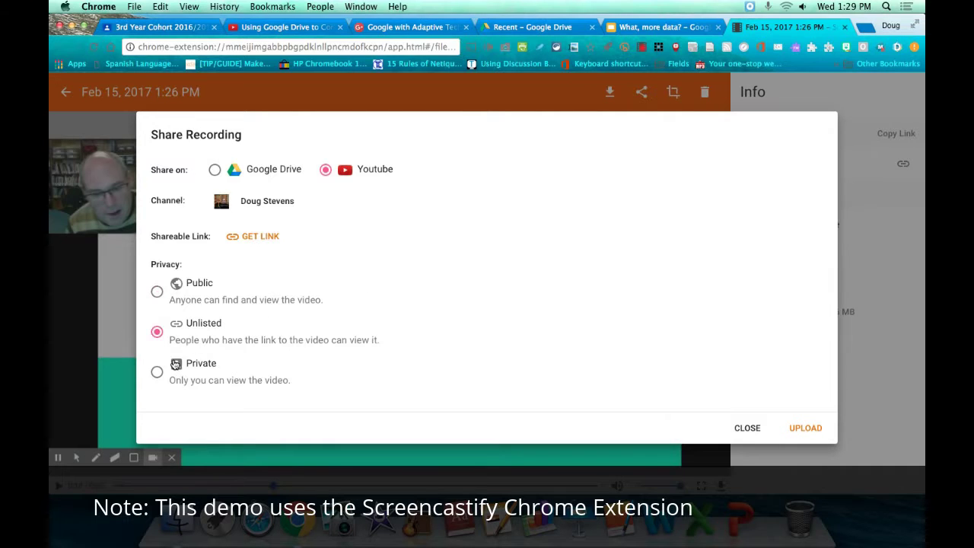
left_click(175, 379)
left_click(804, 428)
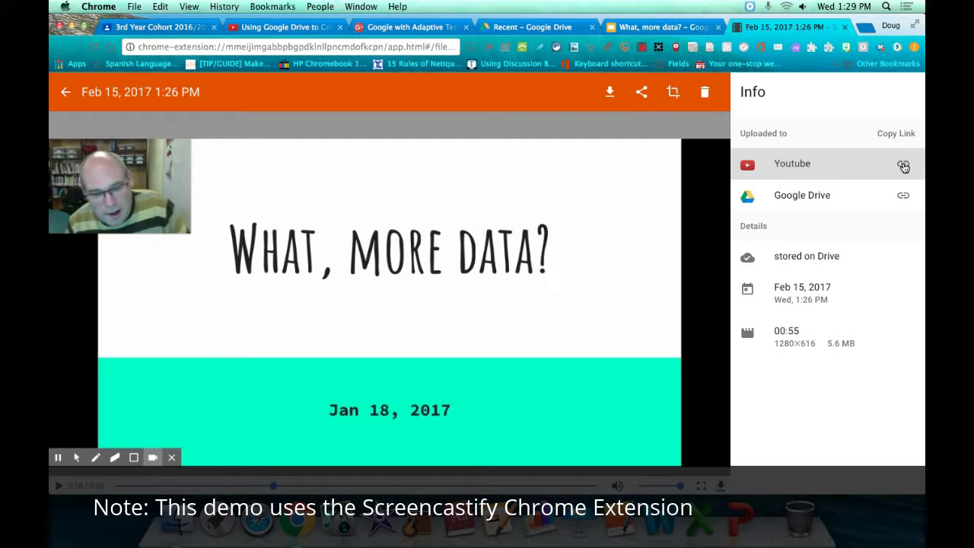
left_click(787, 163)
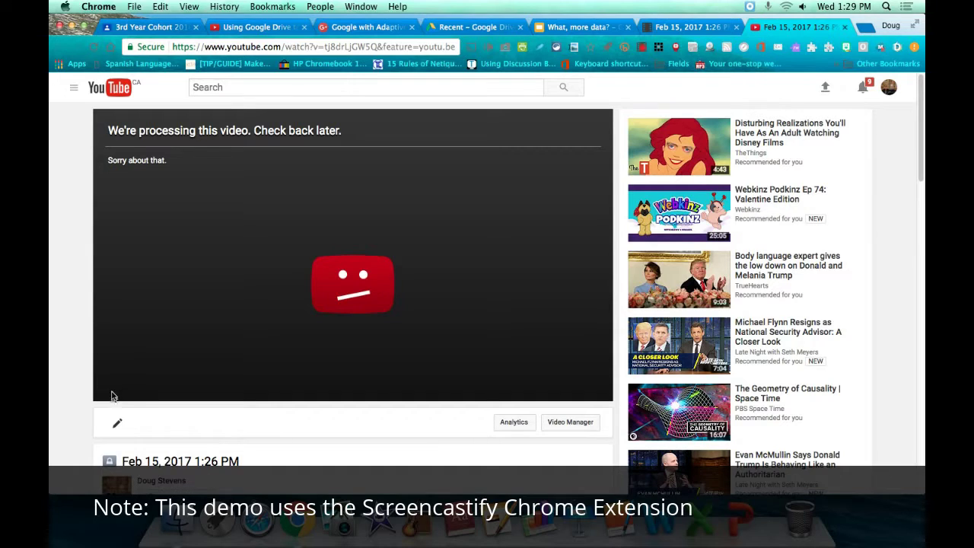
Resume the desktop recording and wait for the uploaded 0:55 video to finish processing.
left_click(642, 47)
left_click(641, 50)
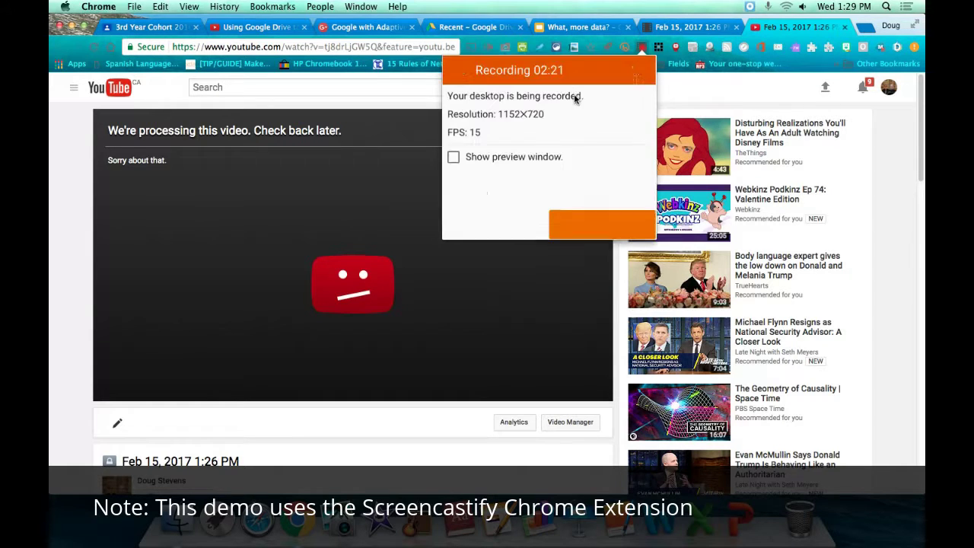
left_click(496, 180)
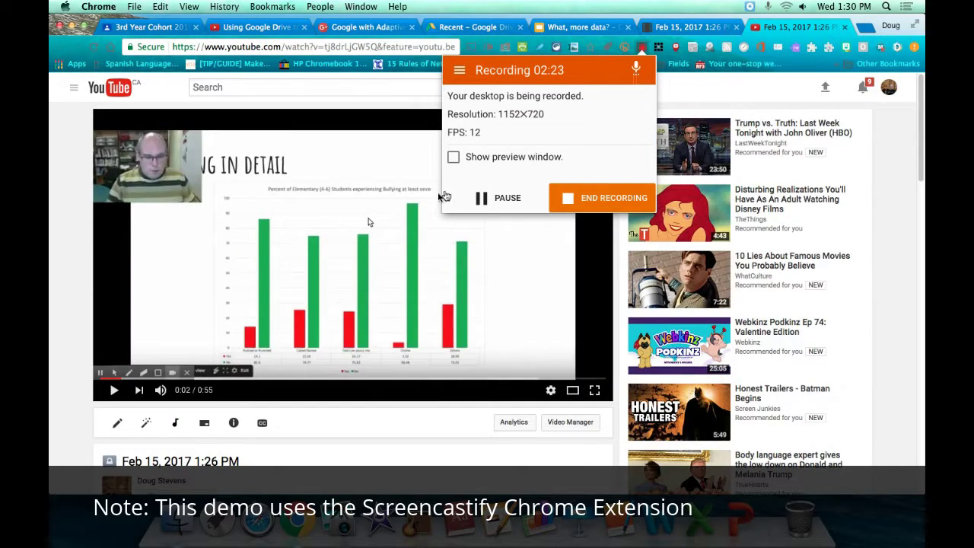
left_click(441, 415)
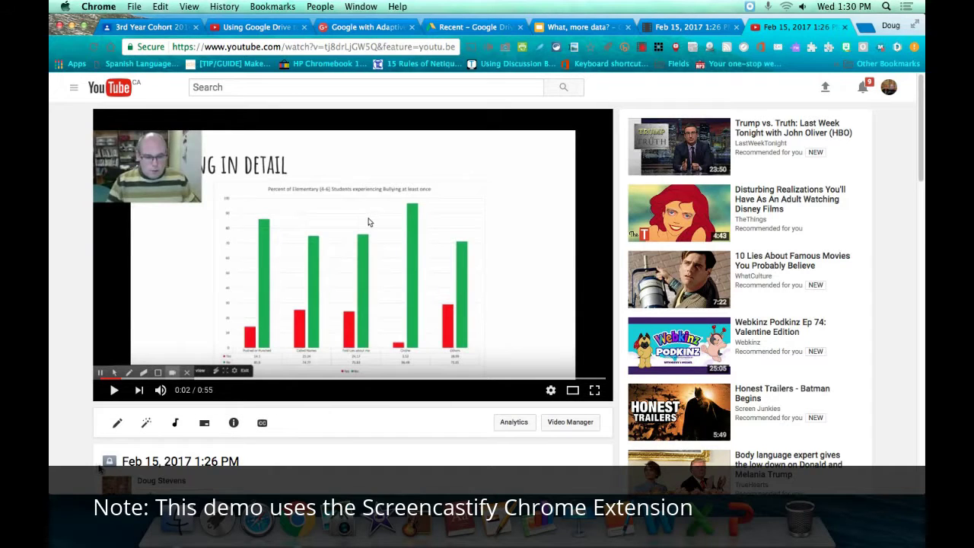
mouse_move(110, 462)
Open YouTube Video Editor from the upload page and stop the old project's preview.
left_click(825, 90)
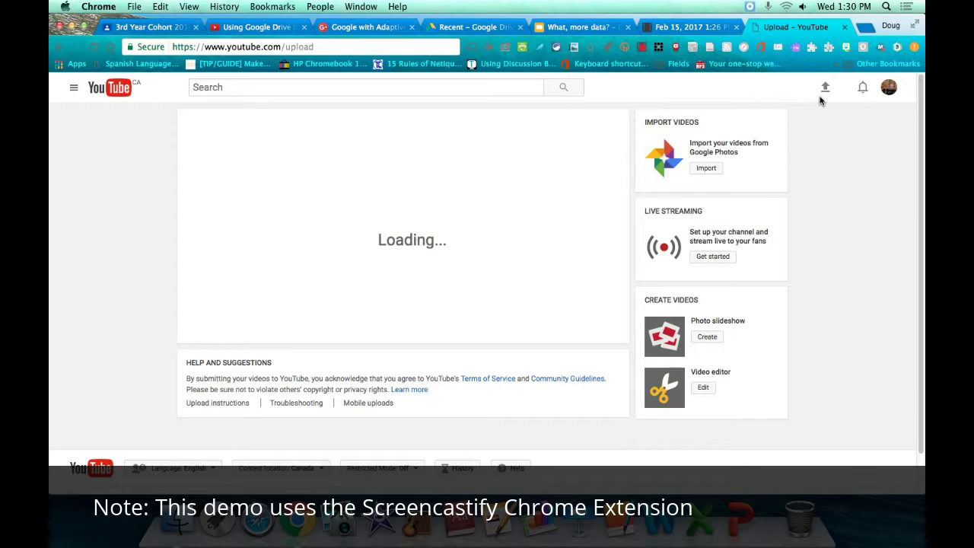
left_click(703, 390)
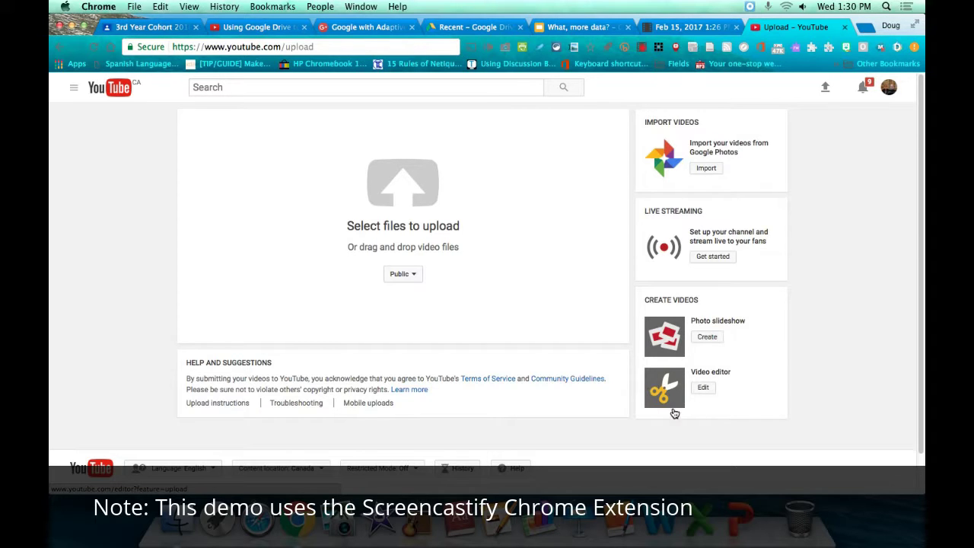
left_click(700, 390)
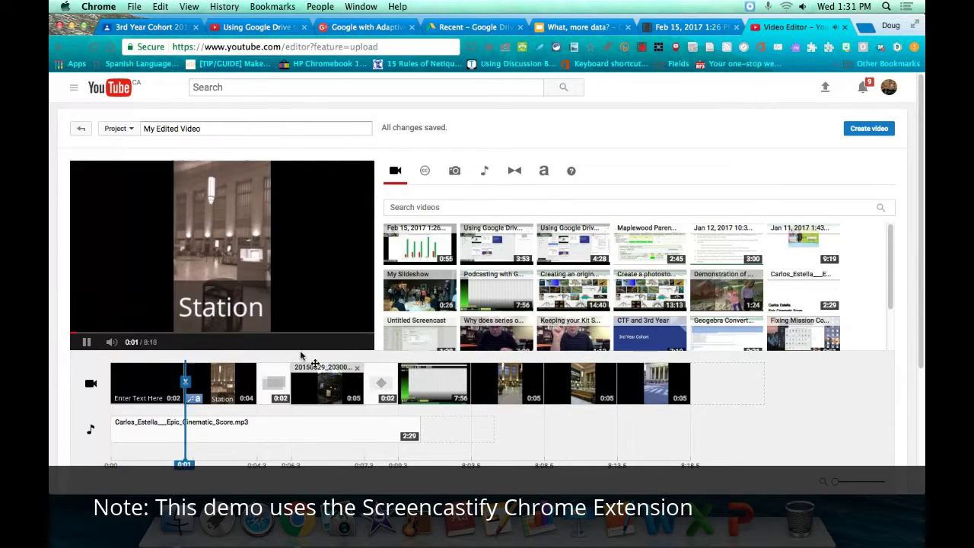
left_click(86, 343)
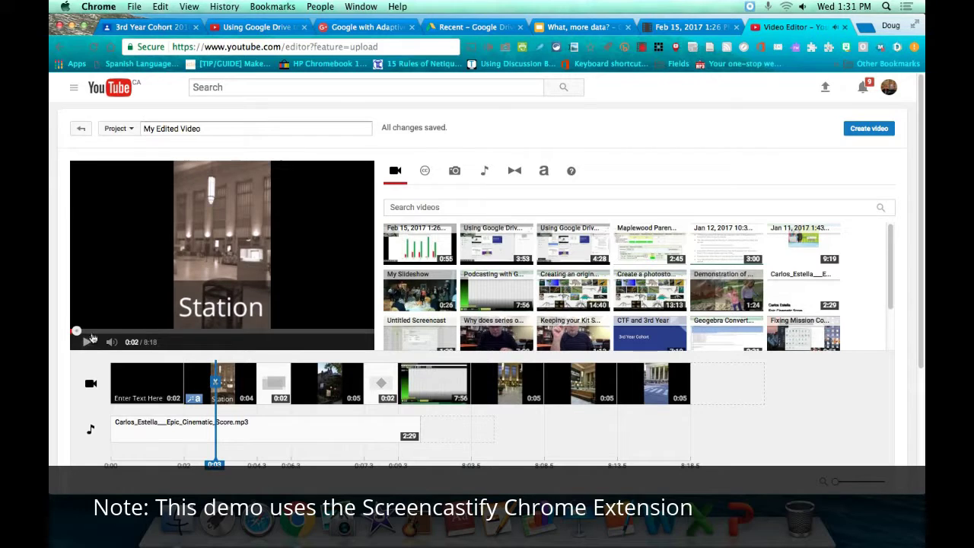
Start and confirm a new, empty editing project from the Project menu.
left_click(131, 131)
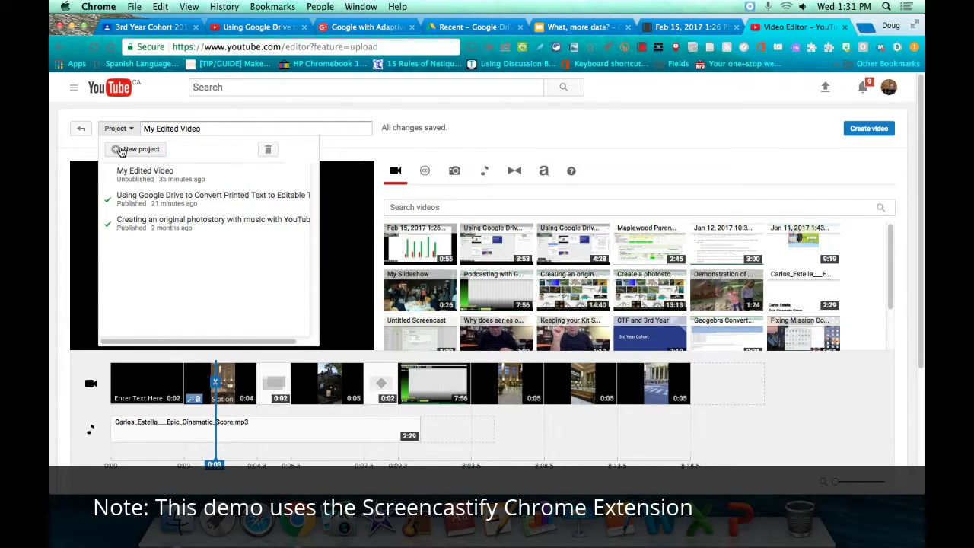
left_click(121, 149)
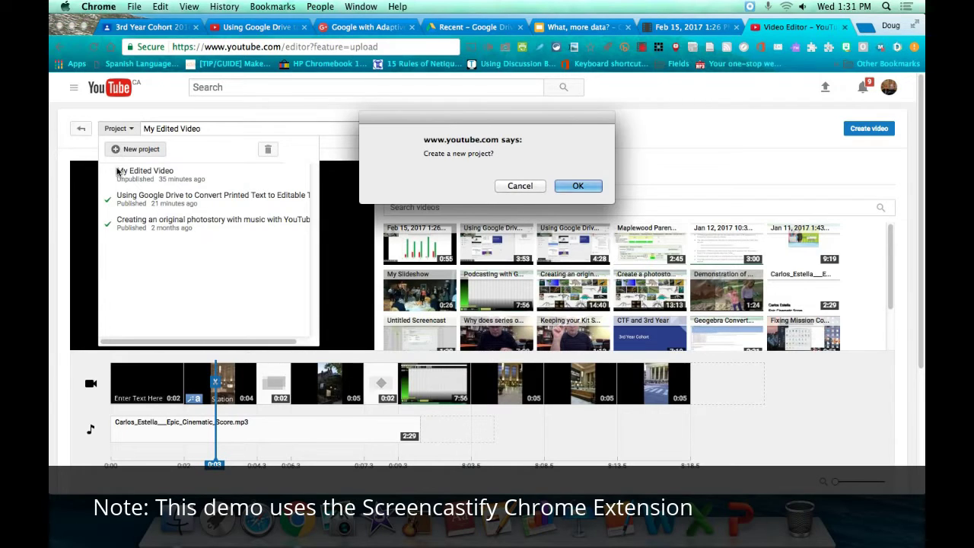
left_click(578, 187)
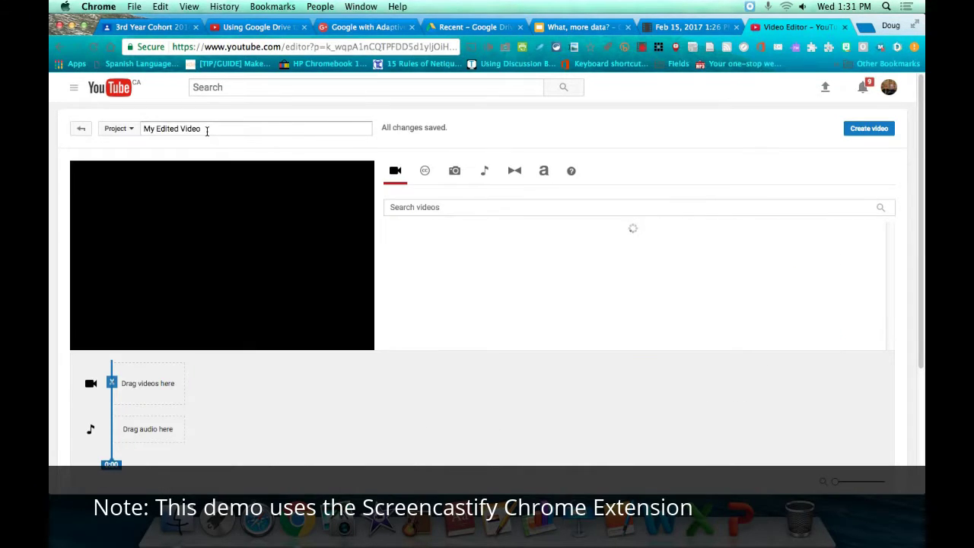
Retitle the project 'My Fixed Screencast' and place the Feb 15, 2017 screencast on the video track.
left_click_drag(207, 129, 138, 130)
type("ag")
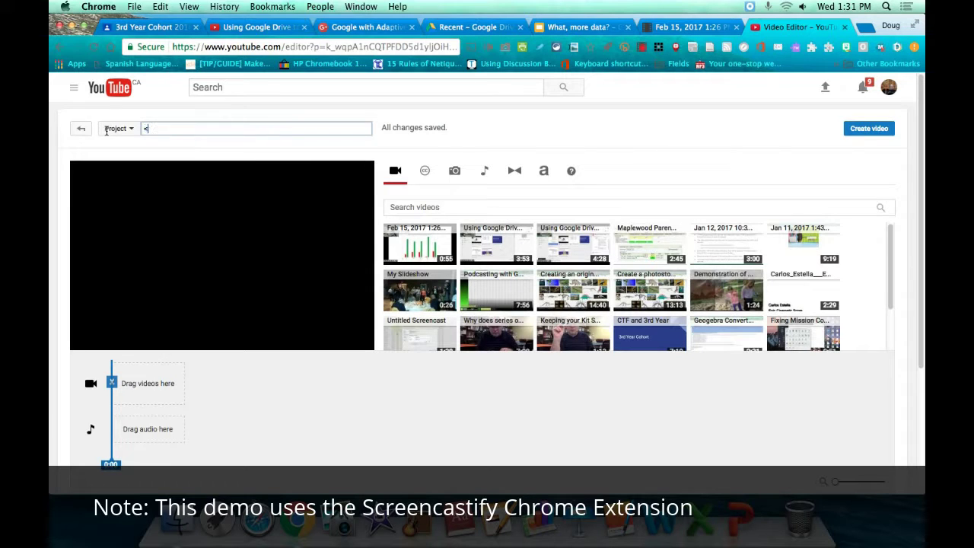
key("BackSpace")
key("BackSpace")
type("Mhy")
key("BackSpace")
key("BackSpace")
key("BackSpace")
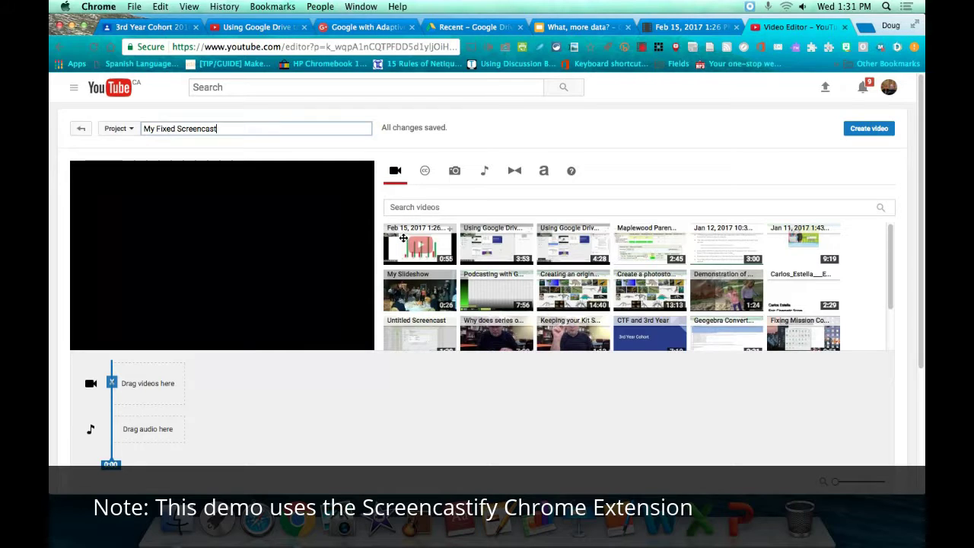
left_click_drag(419, 258, 159, 383)
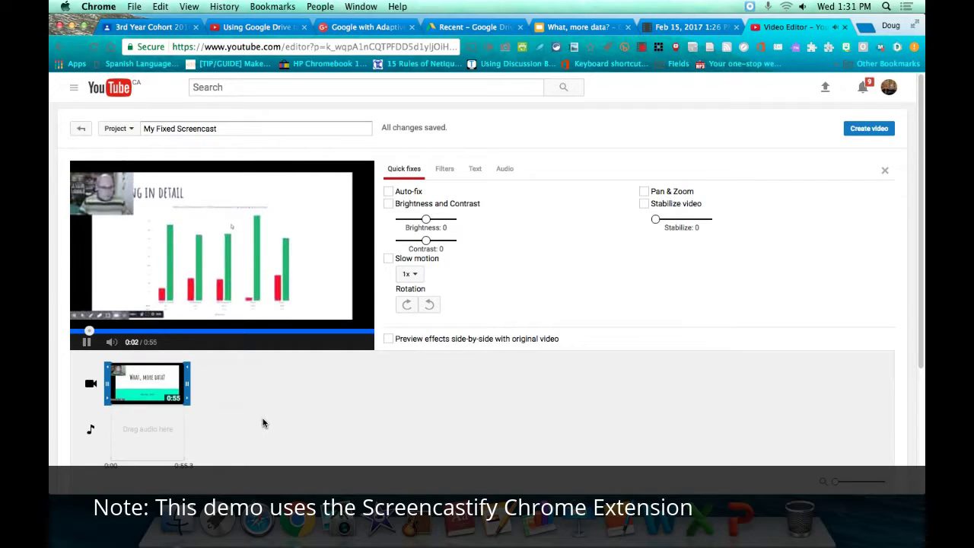
left_click(88, 343)
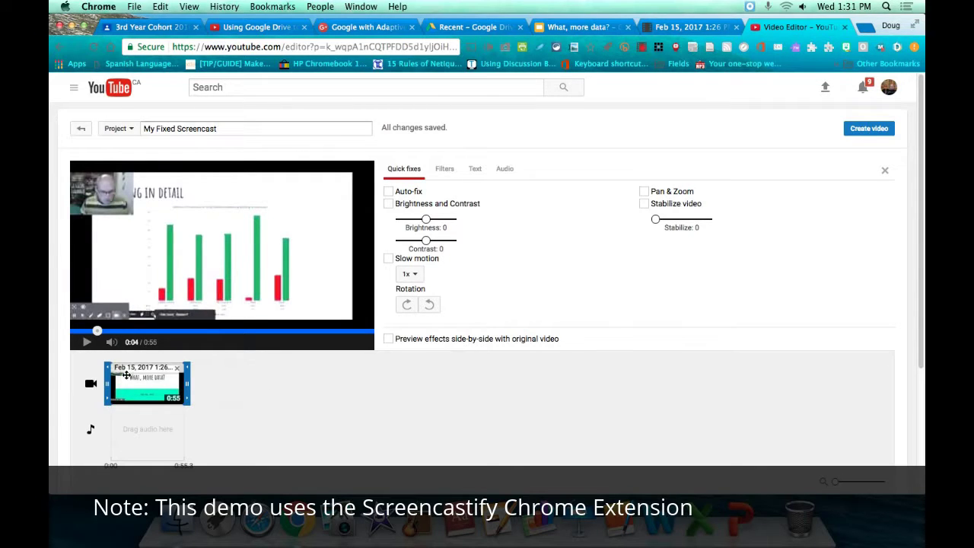
Find 0:11, where the 'What, more data?' slide begins, and split the clip there.
left_click(261, 378)
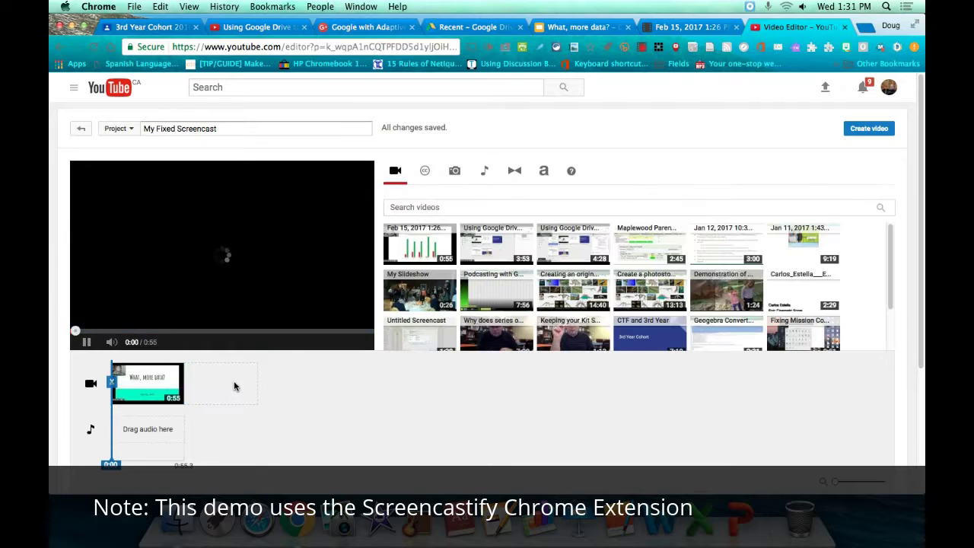
left_click(83, 344)
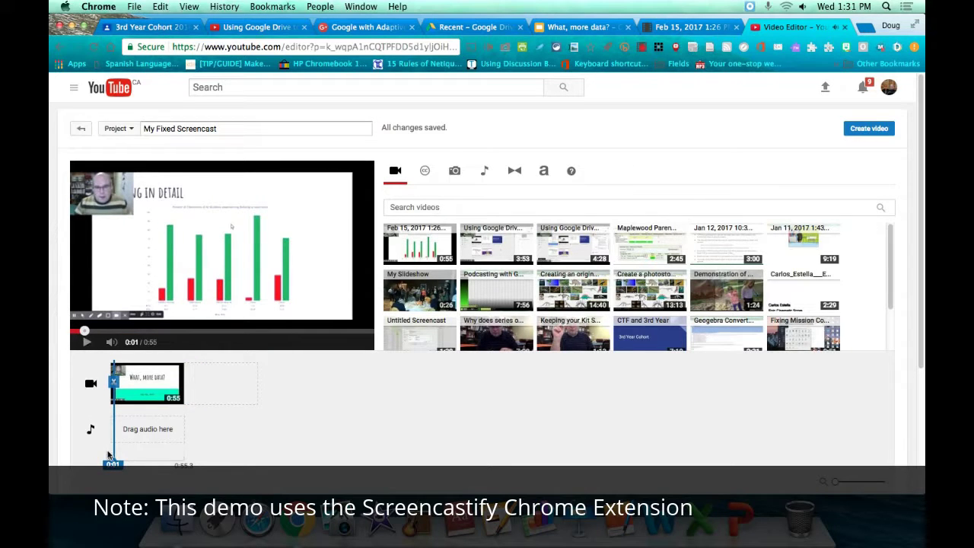
left_click(113, 385)
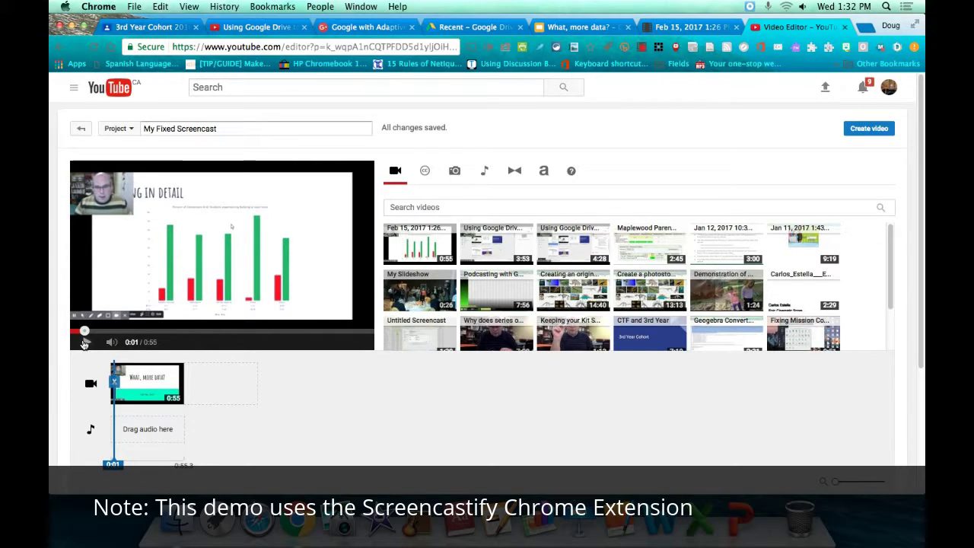
left_click(84, 342)
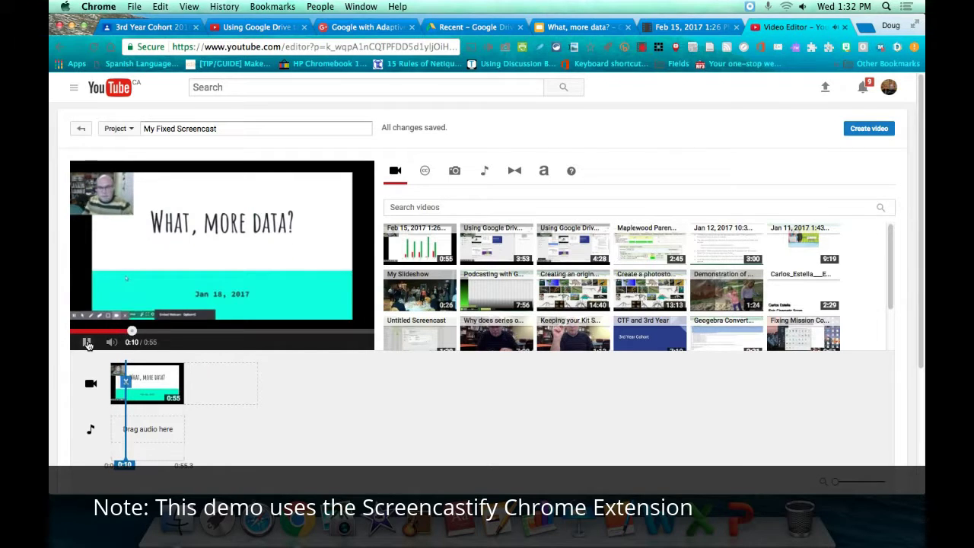
left_click(88, 342)
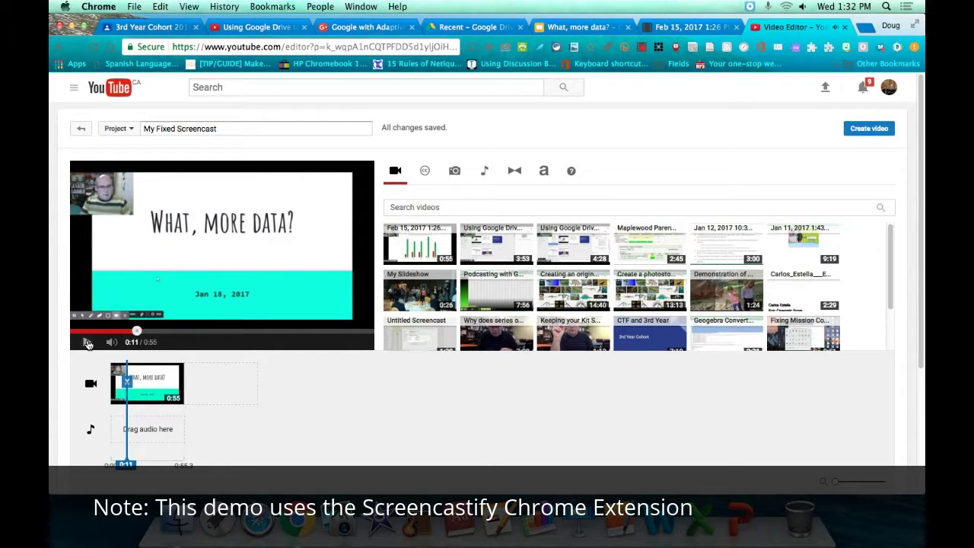
left_click(137, 332)
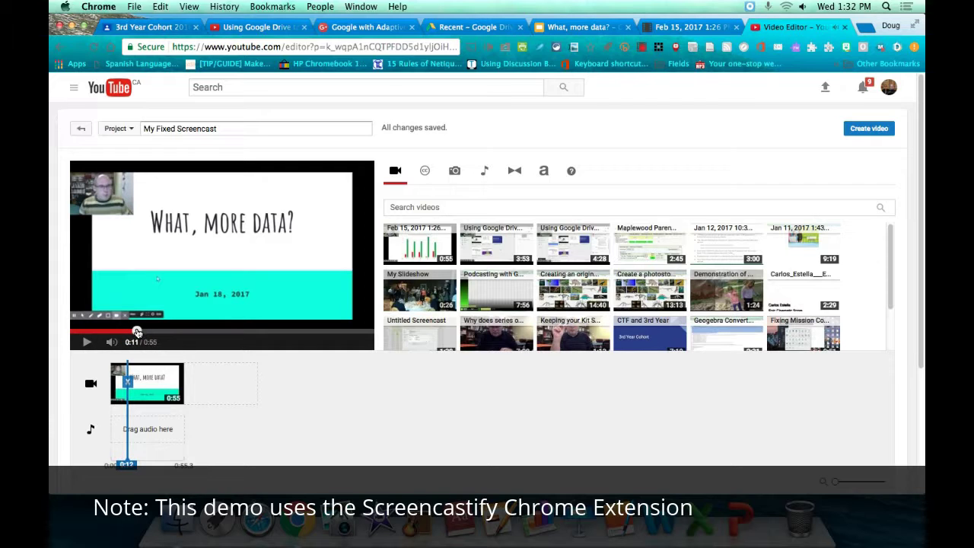
left_click_drag(136, 331, 136, 332)
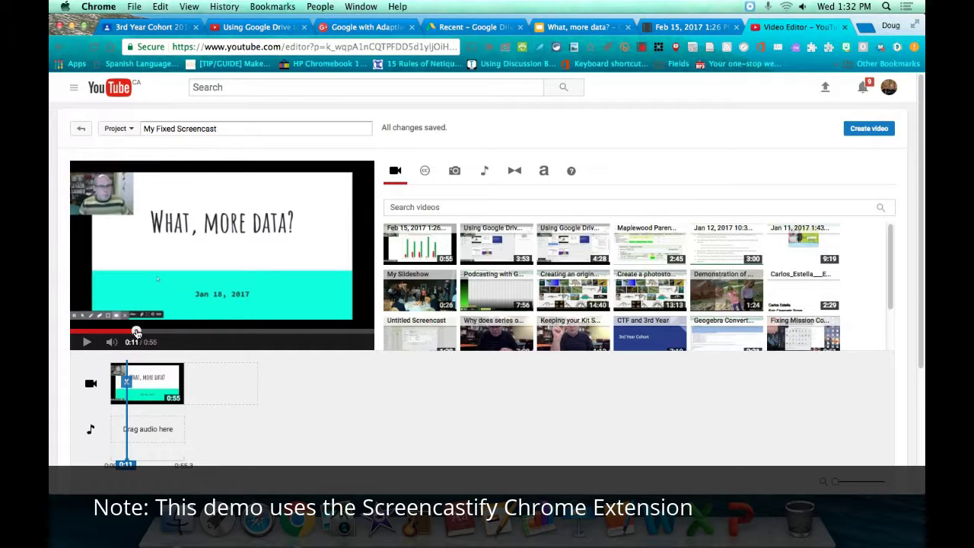
left_click(128, 385)
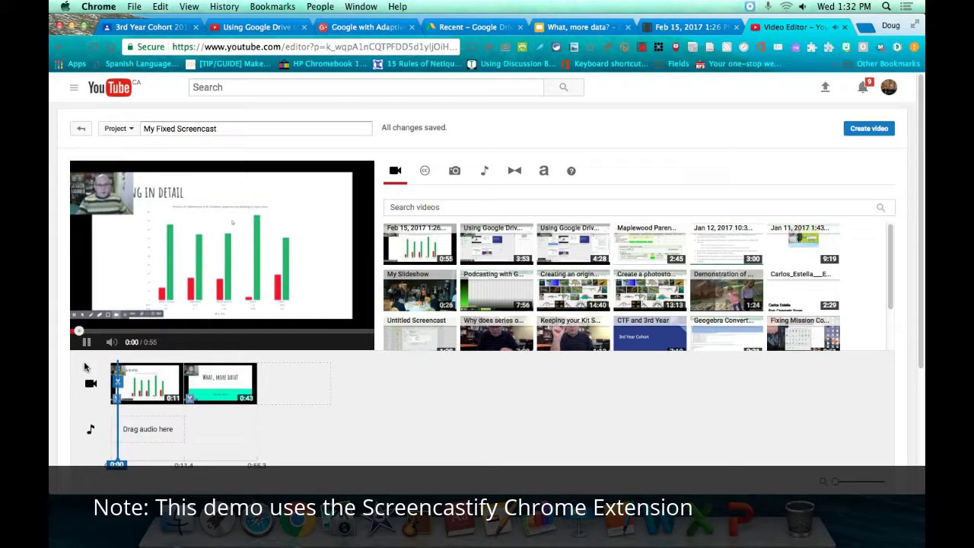
Delete the opening 0:11 clip and preview the remaining 0:43 video.
key("space")
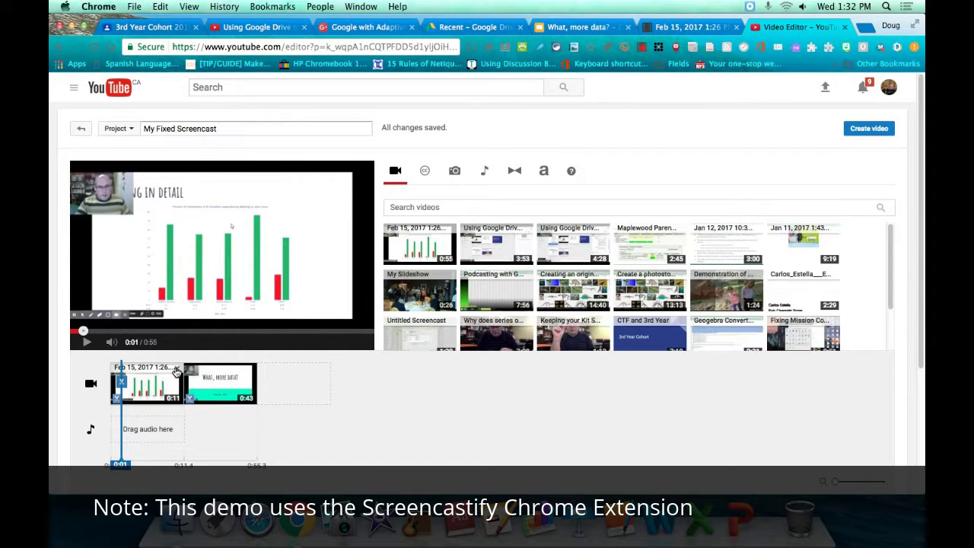
left_click(176, 370)
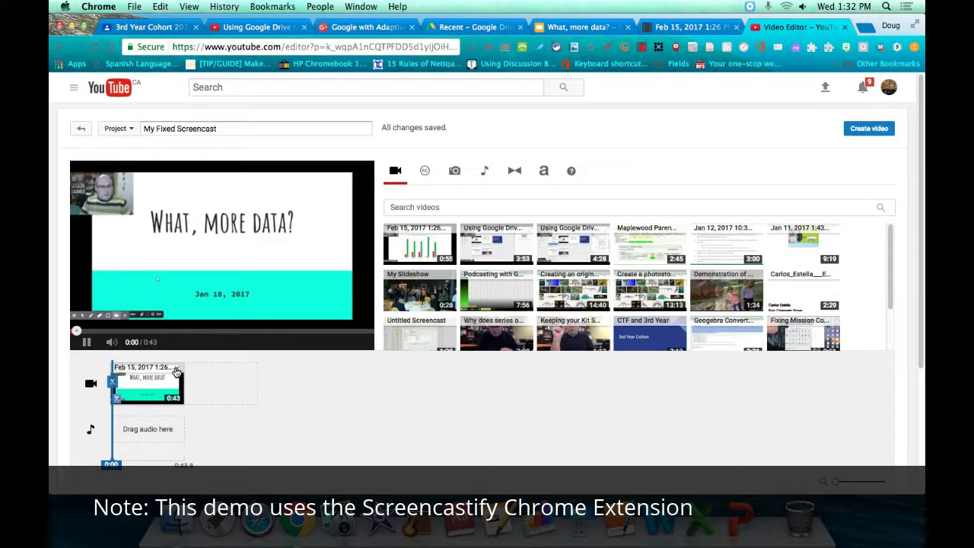
left_click(84, 343)
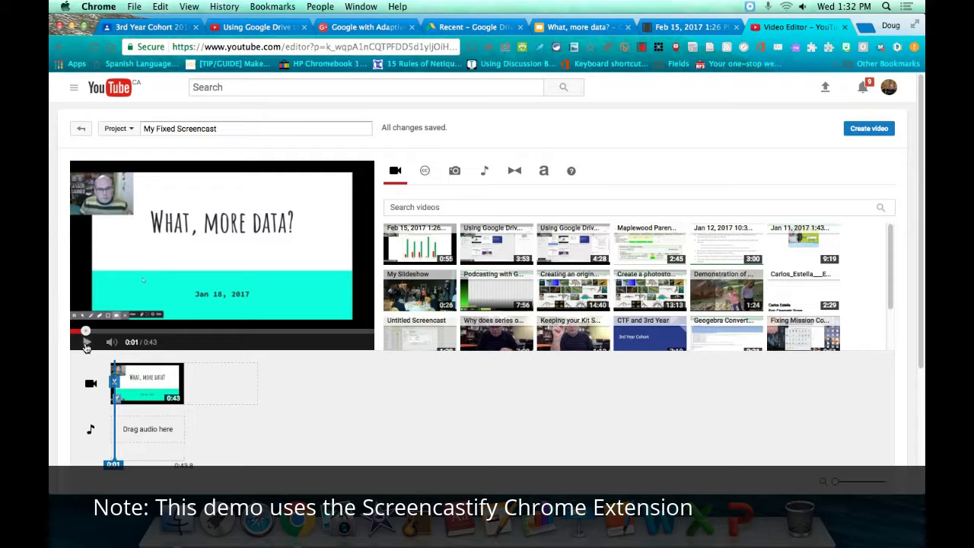
left_click(85, 343)
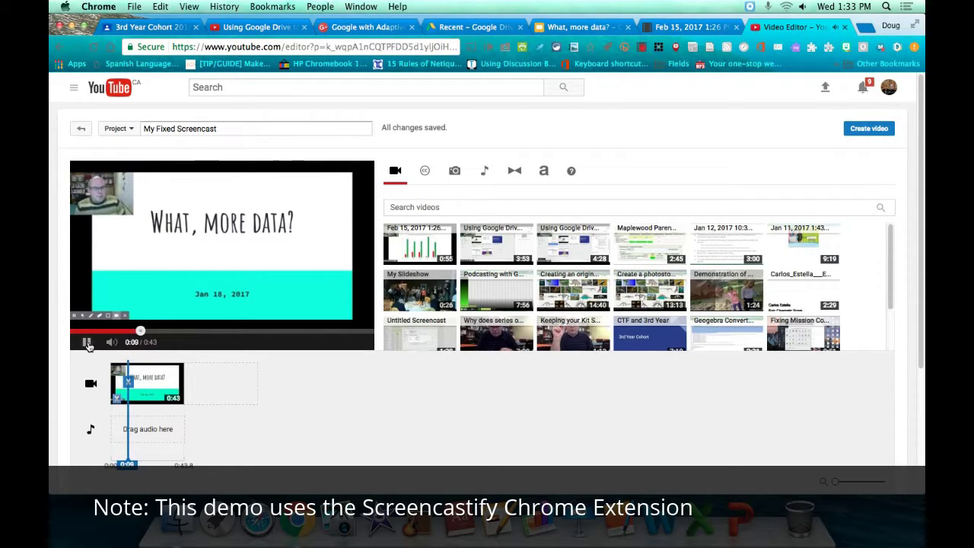
Scrub the preview back from about 0:09 and pause it at 0:06 for the next cut.
left_click(86, 342)
left_click_drag(140, 332, 131, 332)
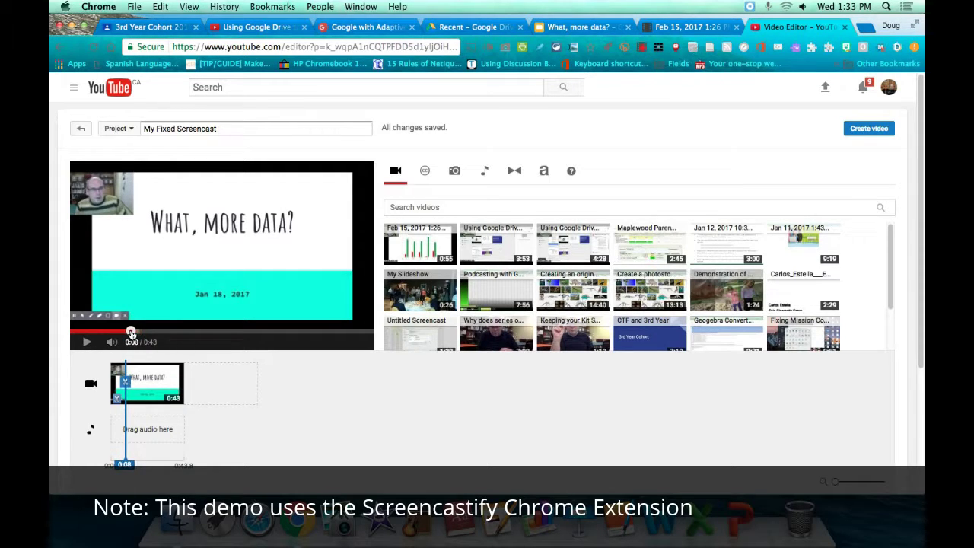
left_click(86, 344)
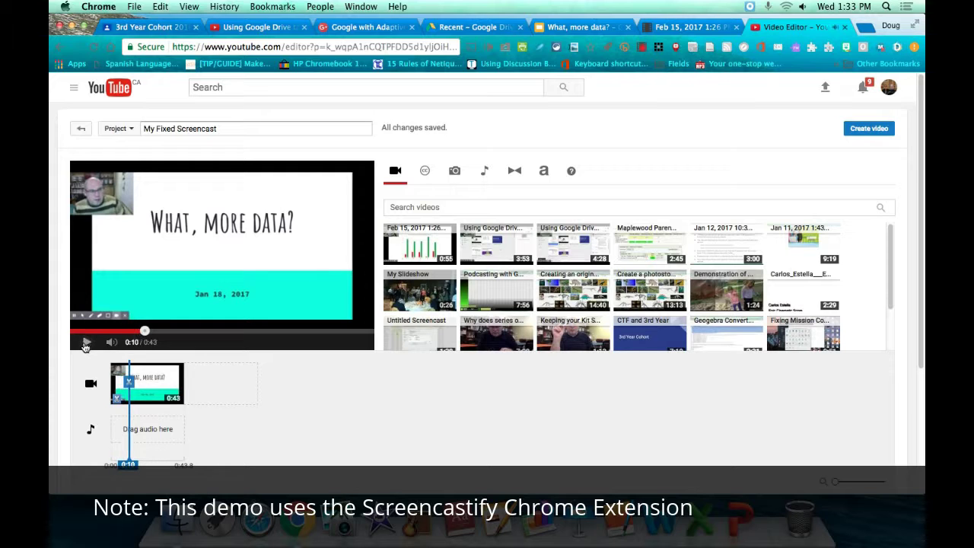
left_click_drag(121, 331, 120, 333)
left_click(87, 343)
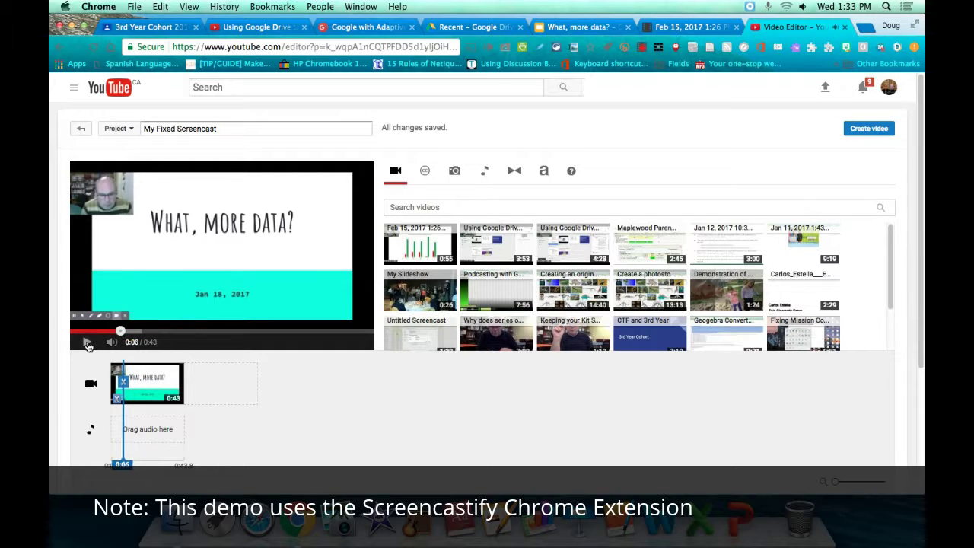
left_click(87, 344)
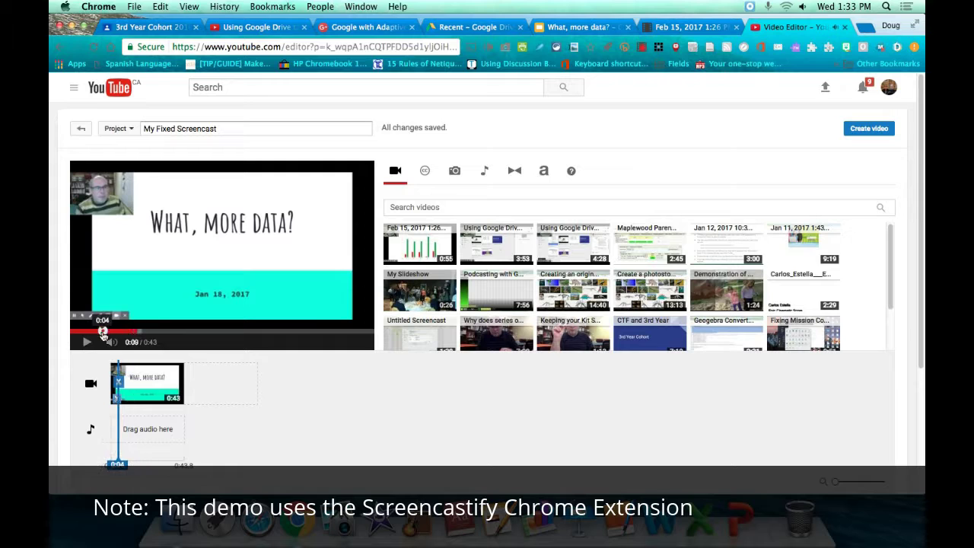
left_click(87, 344)
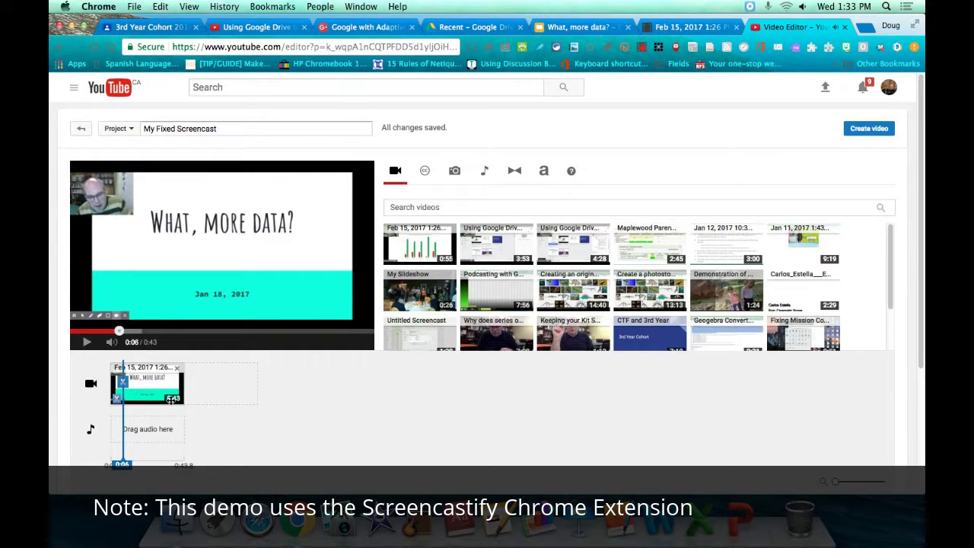
Split at 0:06 and 0:15, then delete the 0:09 middle clip, leaving 0:06 and 0:27 clips.
left_click(122, 386)
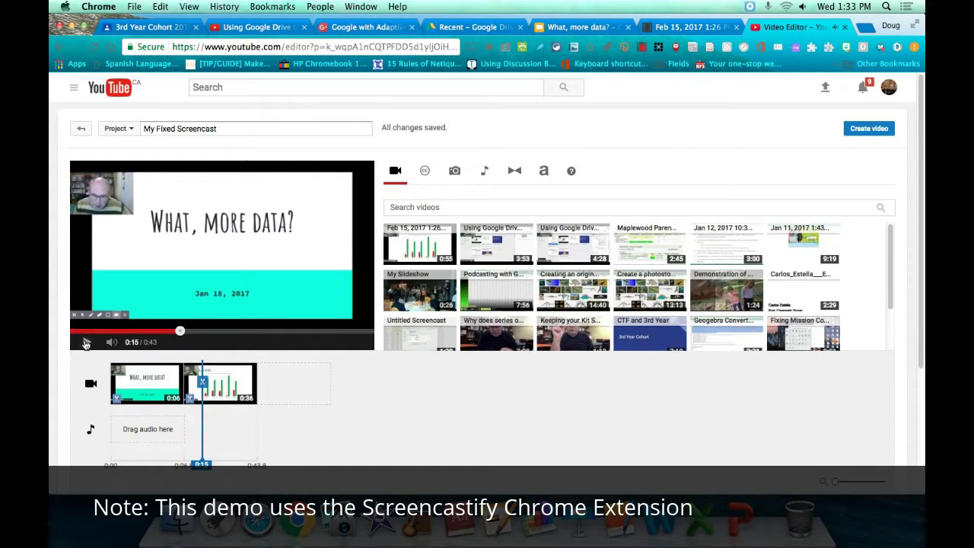
left_click(201, 387)
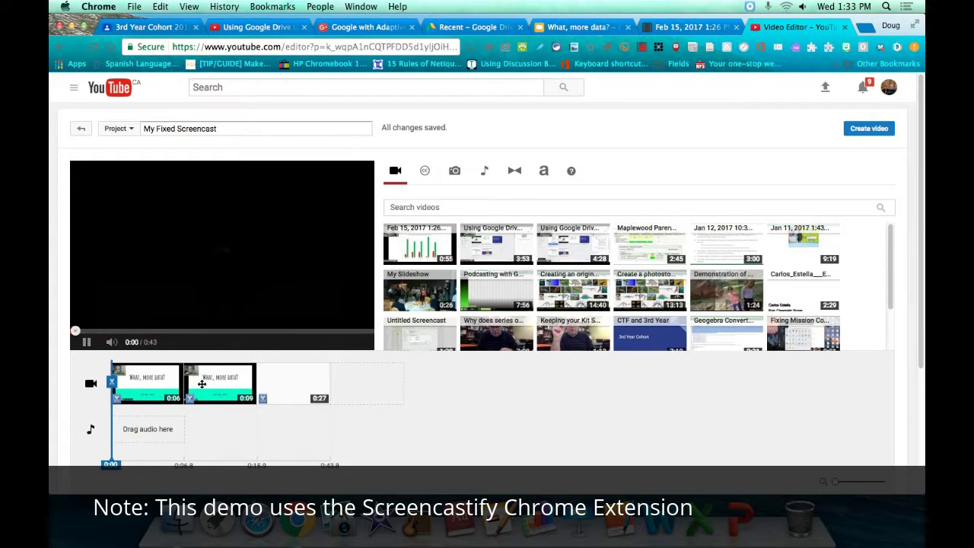
left_click(249, 370)
left_click(83, 342)
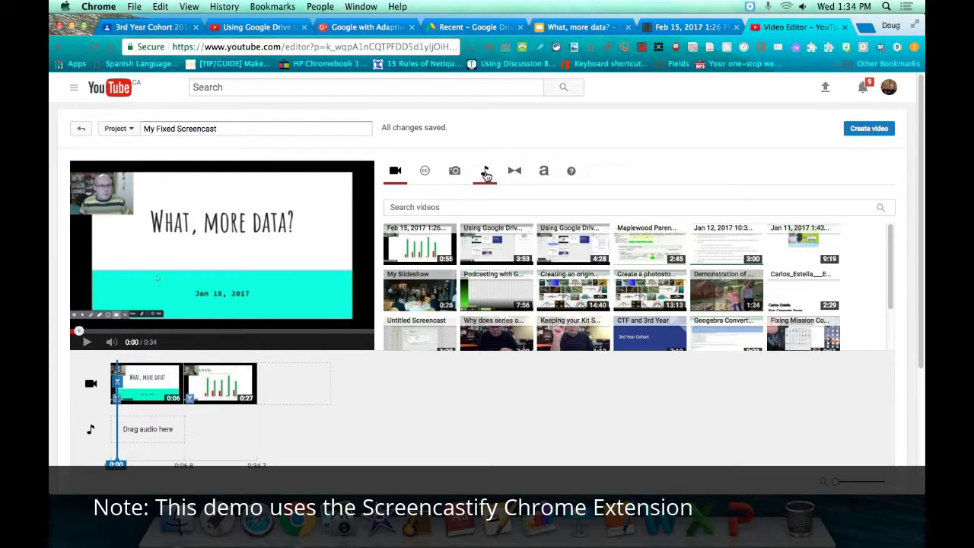
Preview Silent Partner's 'How it Began' in the Music library and place it on the audio track.
left_click(483, 171)
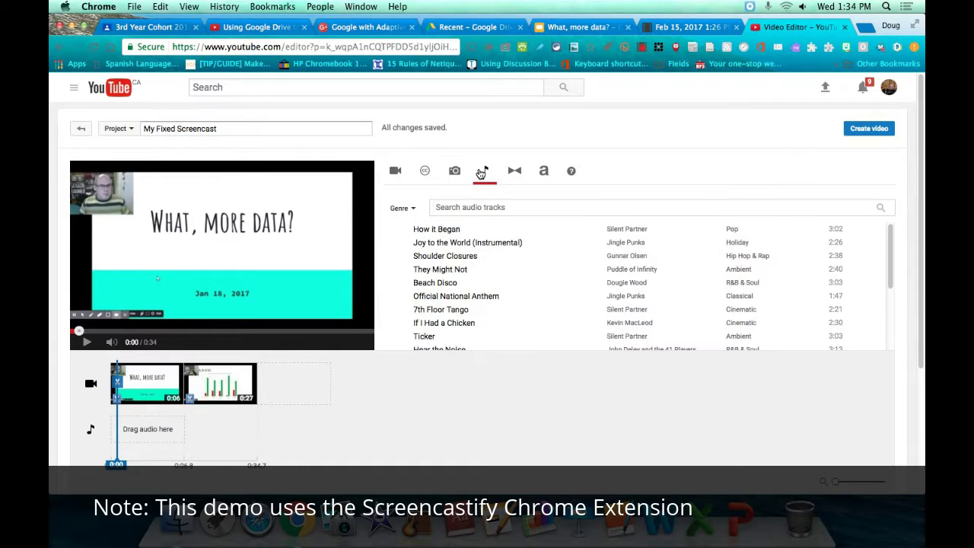
left_click(402, 229)
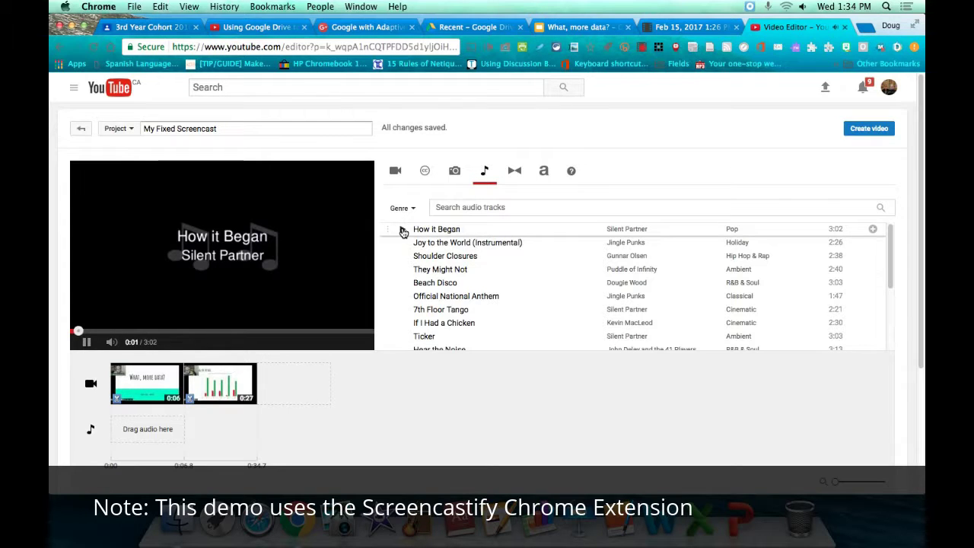
left_click(403, 231)
left_click(87, 342)
left_click_drag(428, 230, 144, 433)
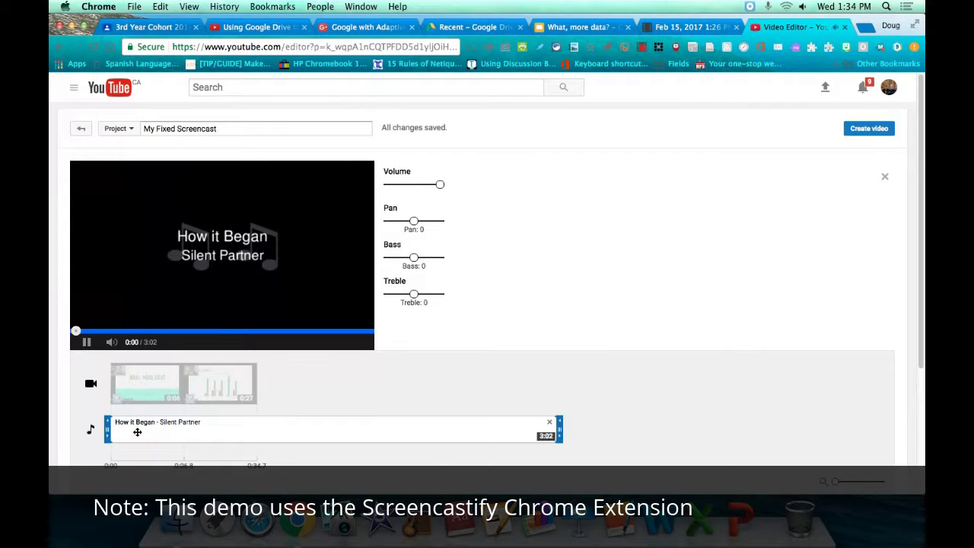
left_click(86, 343)
left_click(106, 375)
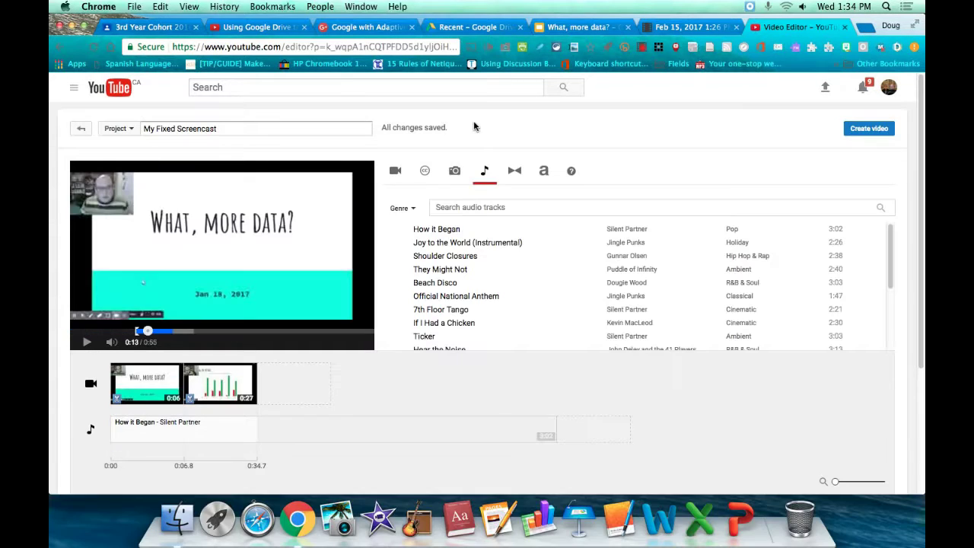